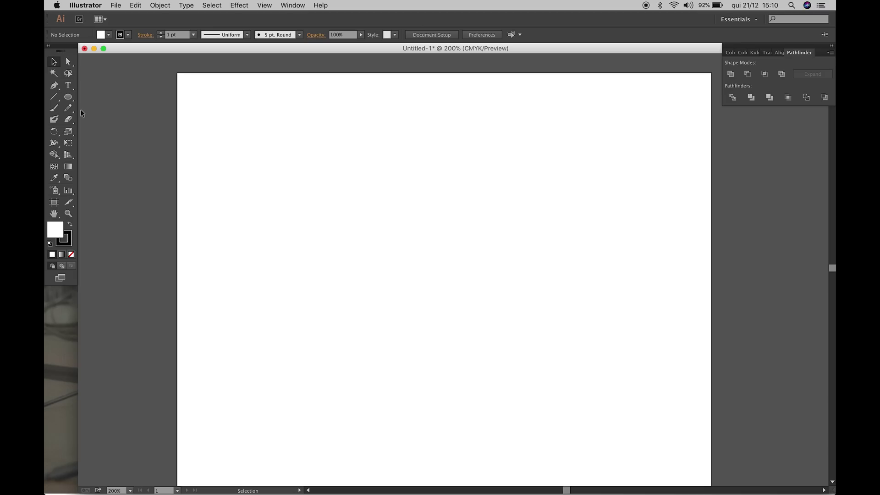
# - Draw a 50 mm wheel circle and a 2,7 mm hole circle
pyautogui.click(69, 97)
pyautogui.click(357, 189)
pyautogui.write('50')
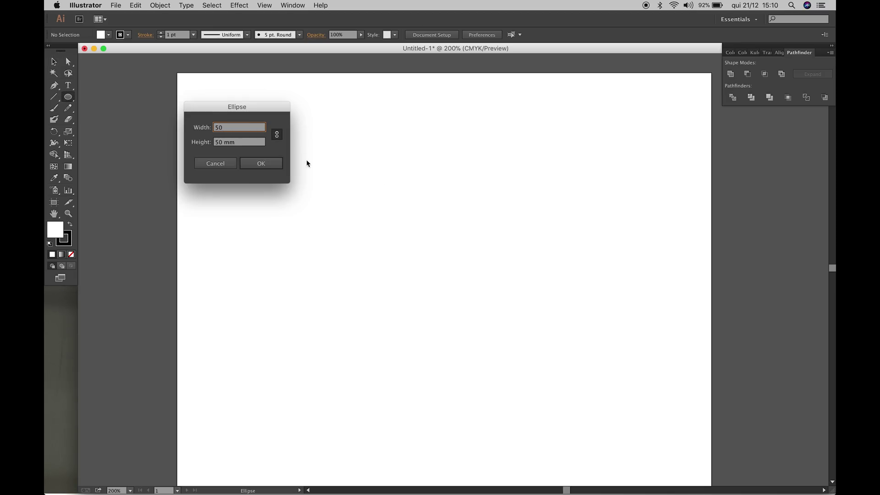
pyautogui.click(261, 163)
pyautogui.click(339, 151)
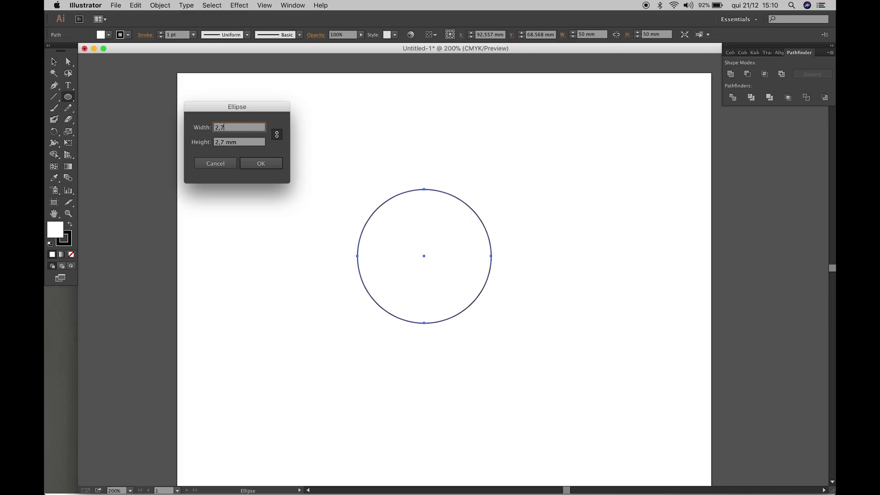
pyautogui.click(259, 163)
# - Move the 2,7 mm hole to the top of the wheel rim
pyautogui.click(54, 62)
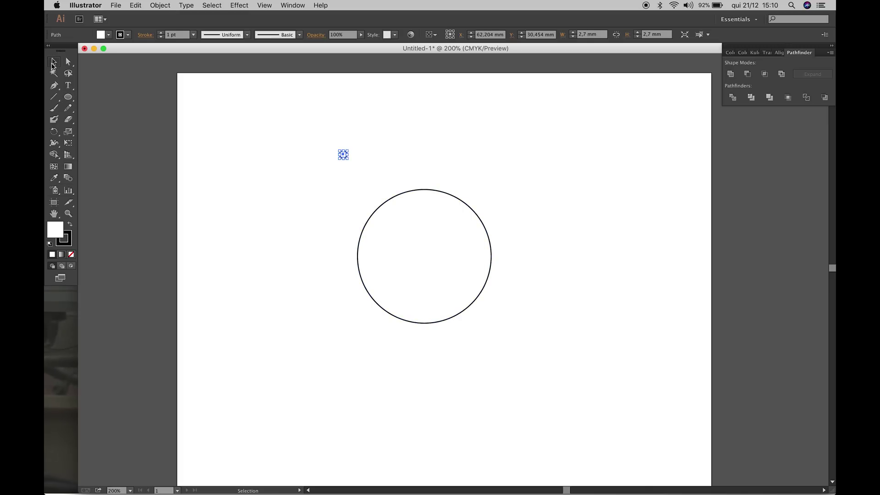
pyautogui.moveTo(344, 157); pyautogui.dragTo(424, 203)
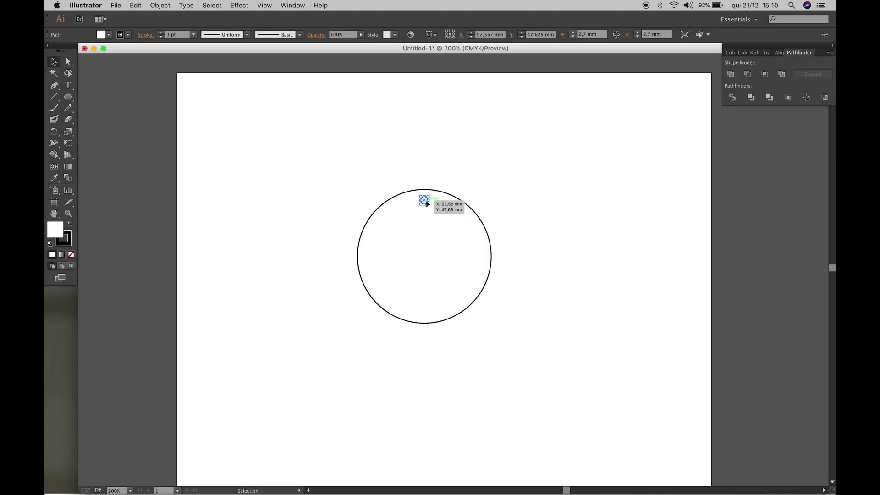
pyautogui.click(477, 191)
pyautogui.hotkey('ctrl', '+')
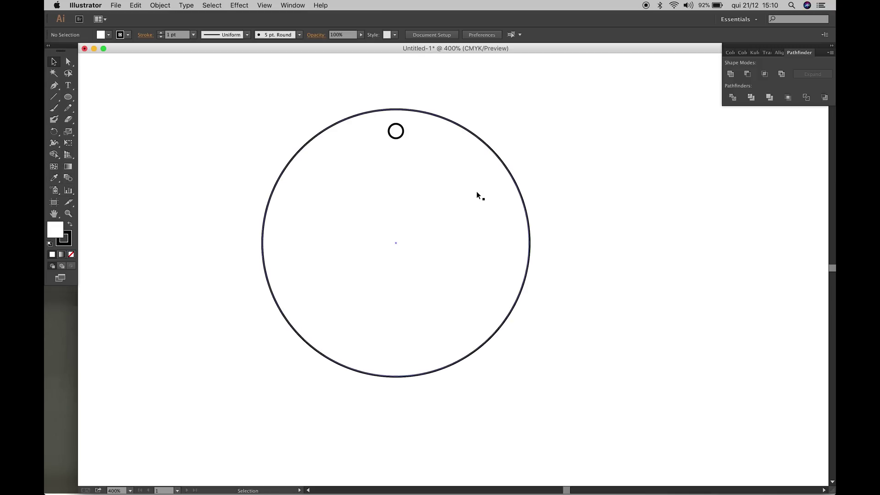
pyautogui.click(396, 130)
# - Ring the wheel with 24 holes by rotating copies 360/24 about its centre
pyautogui.press('r')
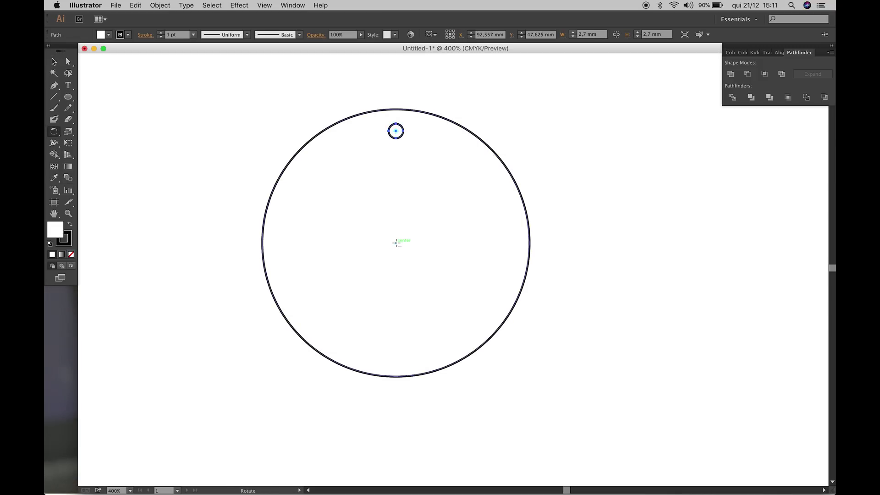
pyautogui.keyDown('alt'); pyautogui.click(396, 243); pyautogui.keyUp('alt')
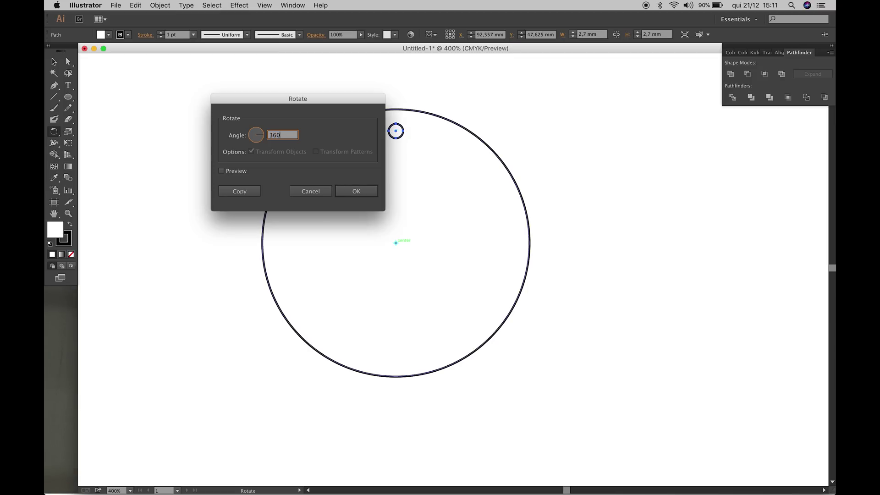
pyautogui.write('/24')
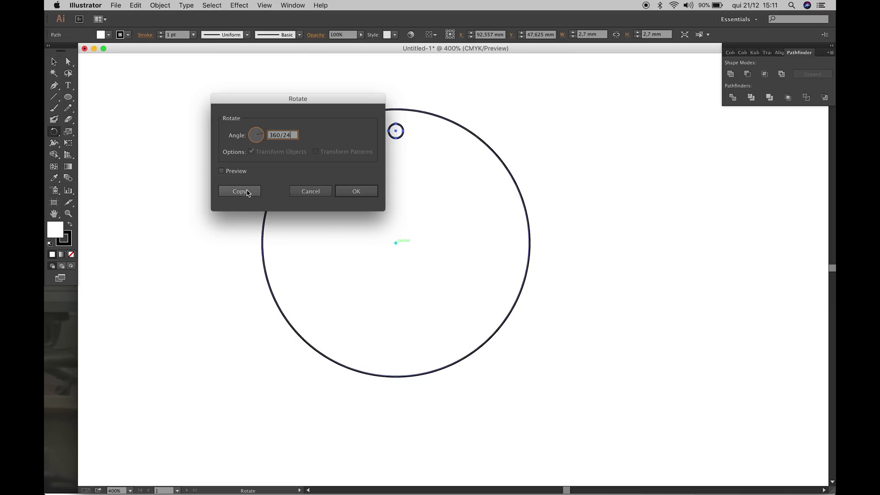
pyautogui.click(247, 191)
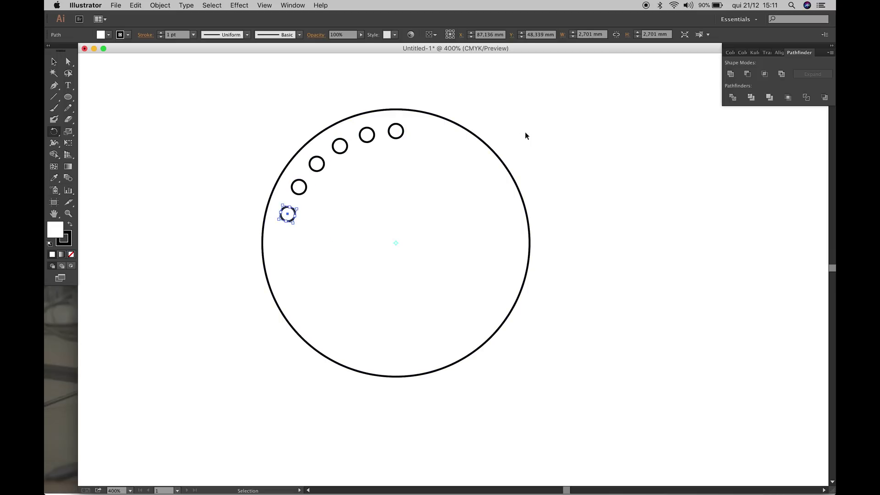
pyautogui.press('super+d')
pyautogui.press('super+d')
pyautogui.press('super+d')
pyautogui.press('super+d')
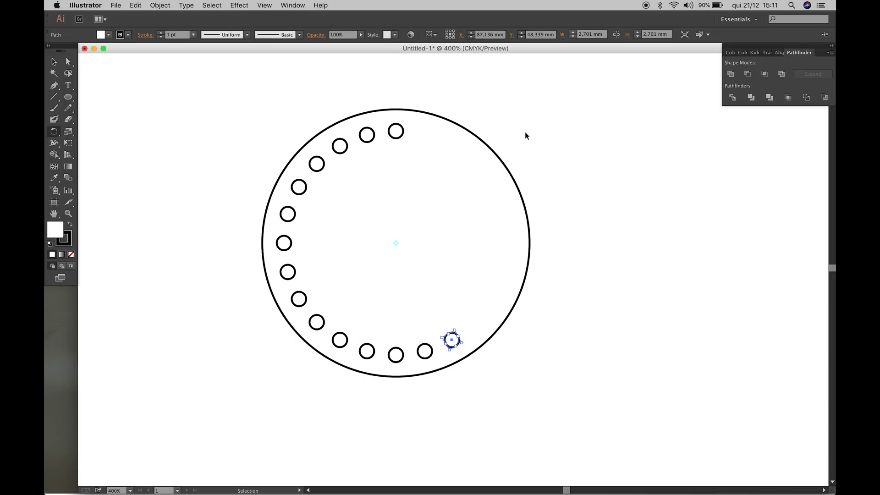
pyautogui.press('super+d')
pyautogui.press('super+d')
pyautogui.press('super+d')
pyautogui.press('super+d')
pyautogui.press('super+d')
pyautogui.press('super+d')
pyautogui.press('super+d')
pyautogui.press('super+d')
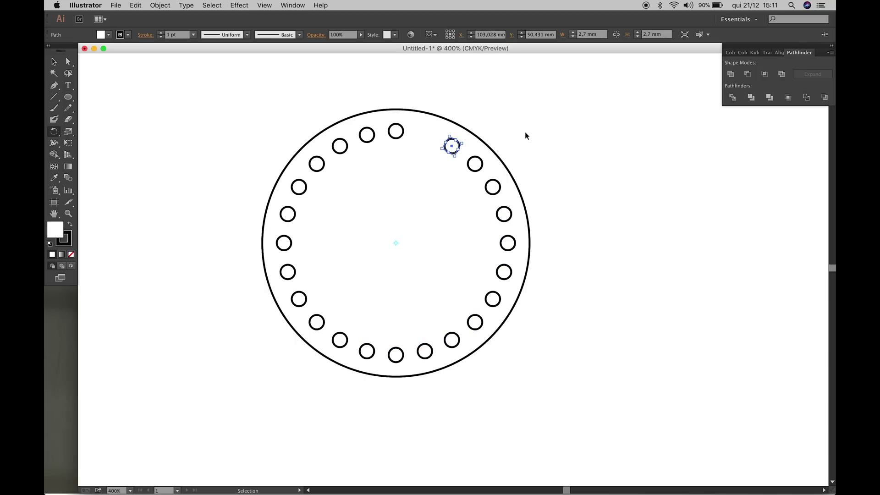
pyautogui.press('super+d')
# - Save the wheel drawing as an SVG file
pyautogui.click(52, 66)
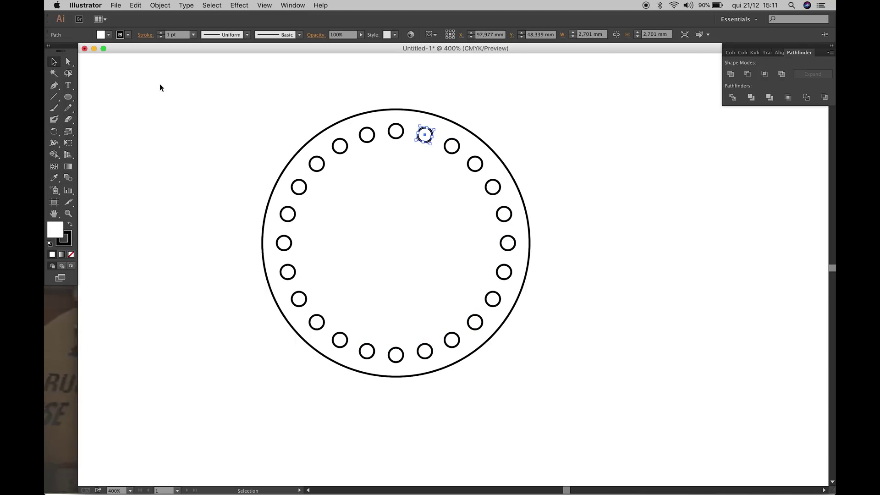
pyautogui.click(191, 101)
pyautogui.click(119, 6)
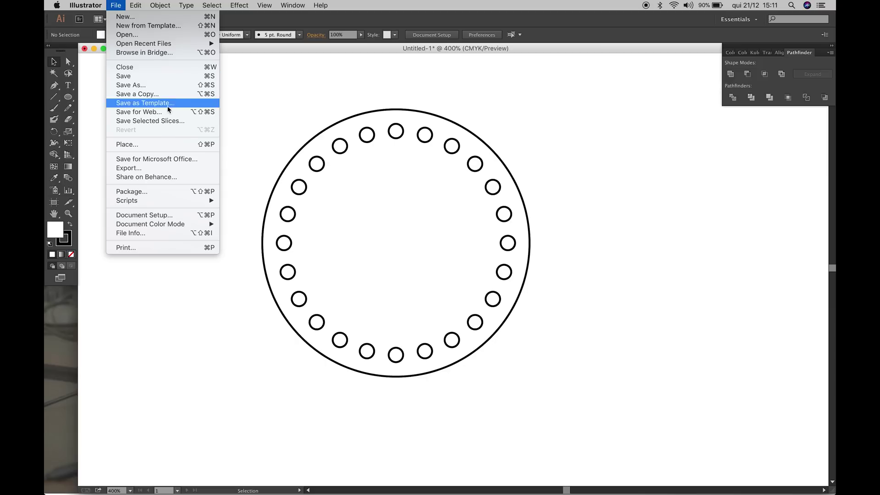
pyautogui.click(149, 87)
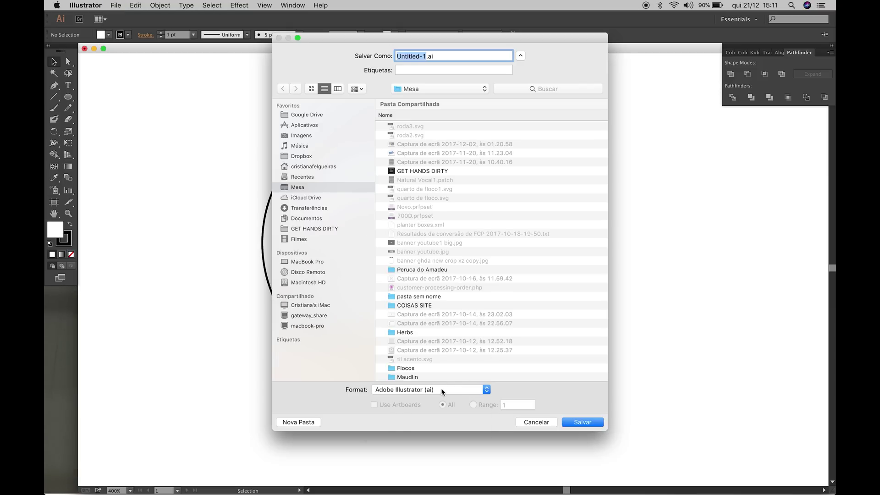
pyautogui.click(443, 389)
pyautogui.click(413, 432)
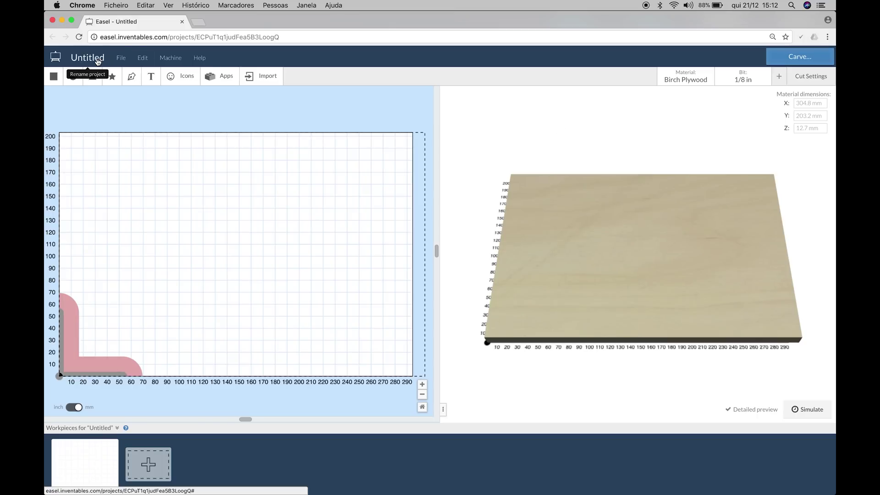
# - Rename the Easel project to flipbookit and import wheel.svg
pyautogui.click(97, 61)
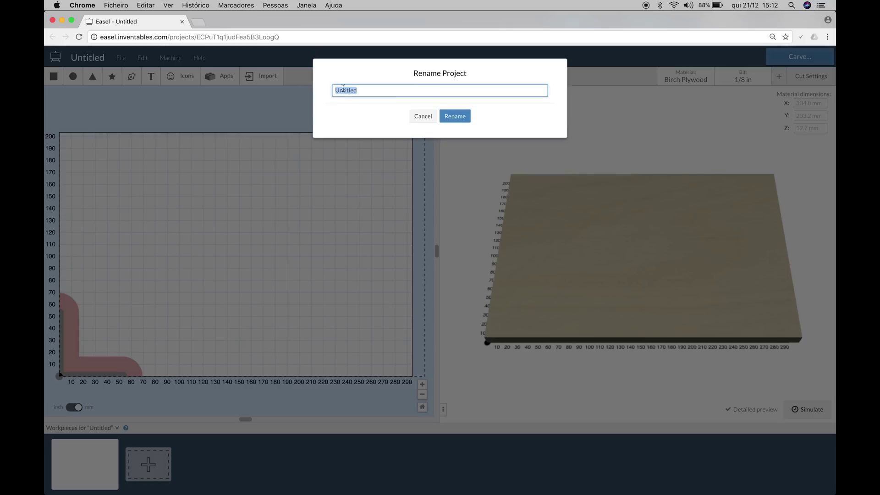
pyautogui.write('flipbookit')
pyautogui.click(455, 116)
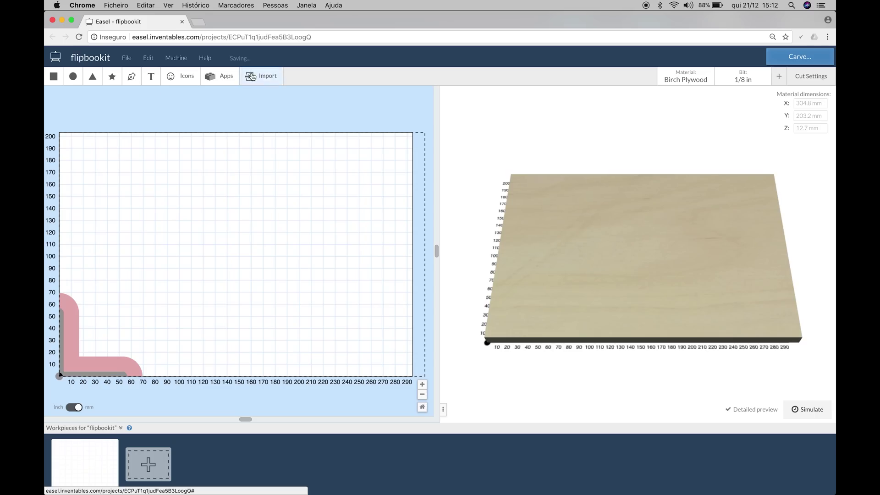
pyautogui.click(261, 76)
pyautogui.click(257, 93)
pyautogui.click(580, 269)
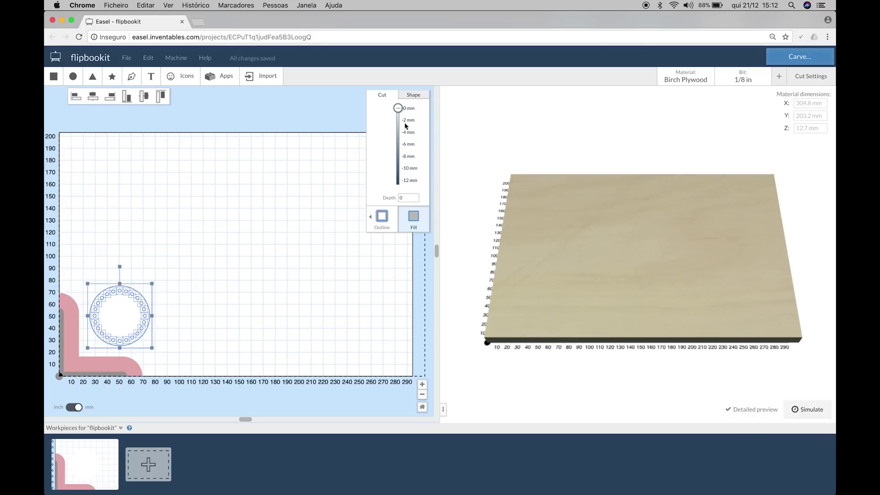
# - Cut the wheel 2 mm deep on 3 mm Cast Acrylic, then deepen the disc to 3 mm
pyautogui.click(406, 121)
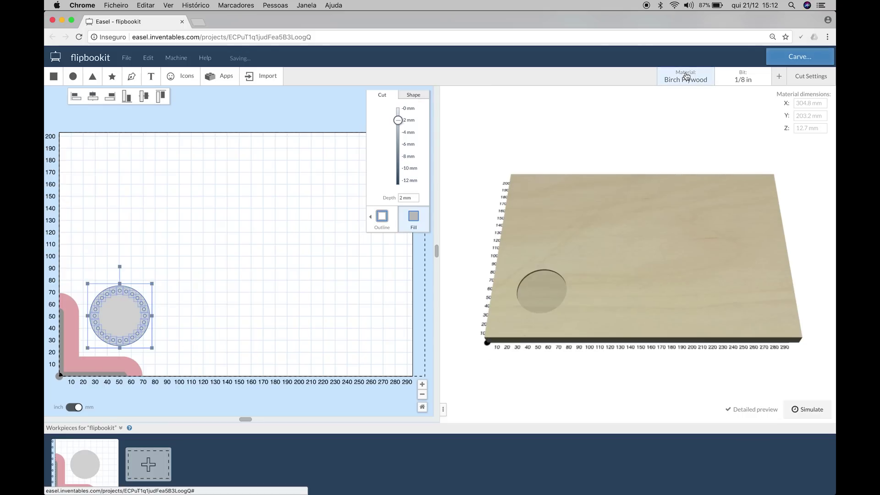
pyautogui.click(685, 76)
pyautogui.click(575, 188)
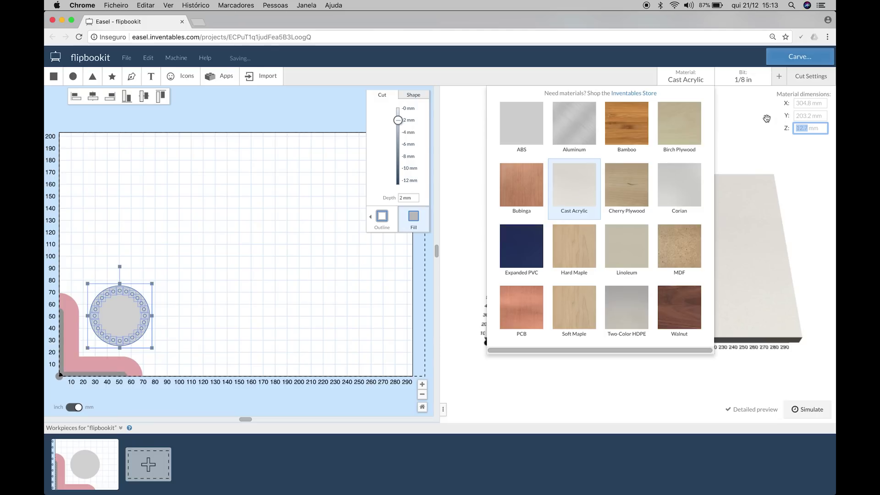
pyautogui.write('3')
pyautogui.press('Return')
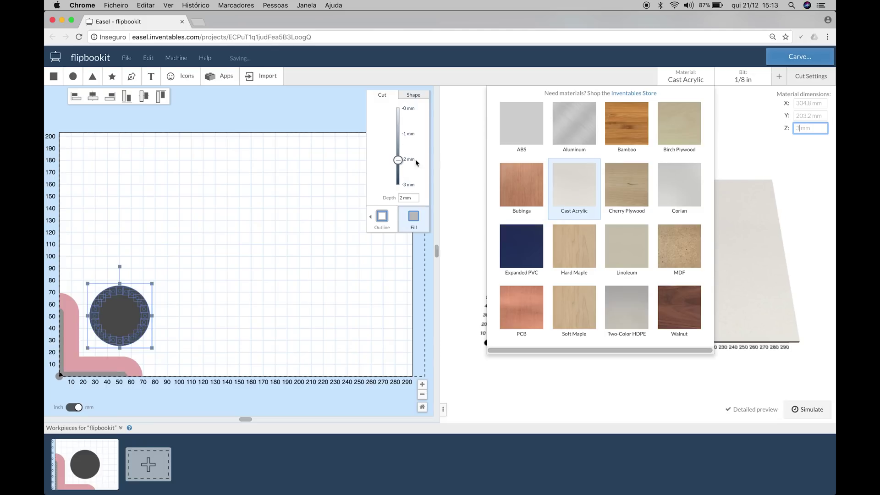
pyautogui.moveTo(397, 165); pyautogui.dragTo(398, 186)
# - Switch the disc's cut from fill to an outline cut around the rim
pyautogui.click(188, 321)
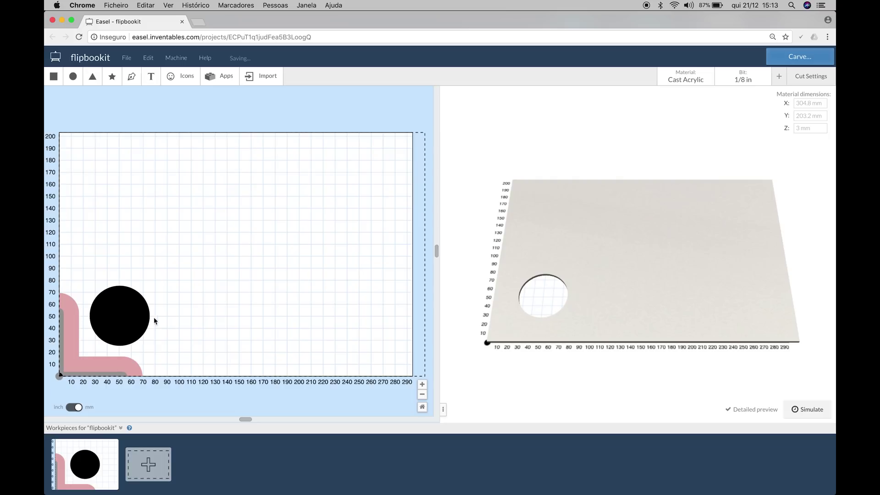
pyautogui.click(121, 316)
pyautogui.click(395, 226)
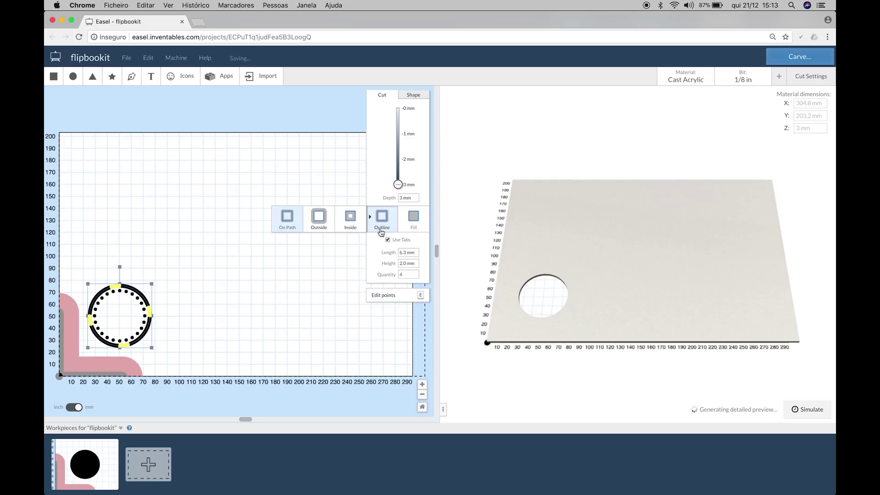
pyautogui.click(318, 217)
pyautogui.scroll(5, 124, 312)
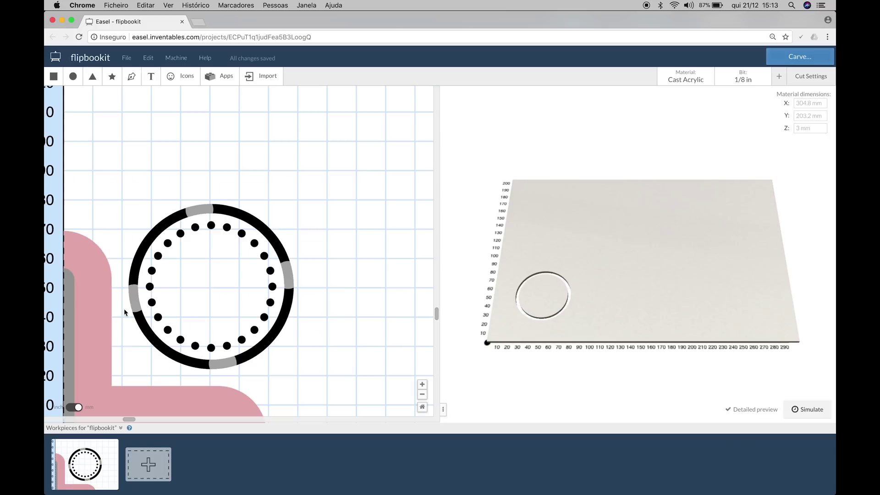
# - Add an 8 × 8 mm centre hole and align it with the wheel ring
pyautogui.click(73, 76)
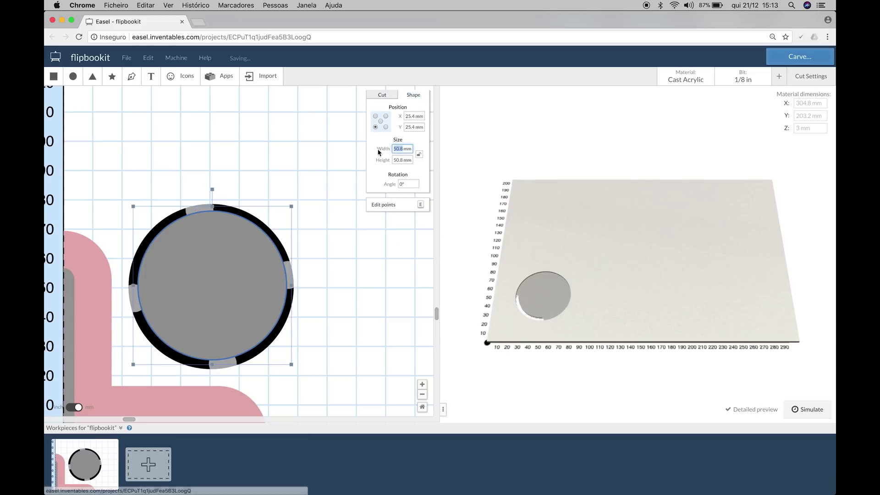
pyautogui.write('8')
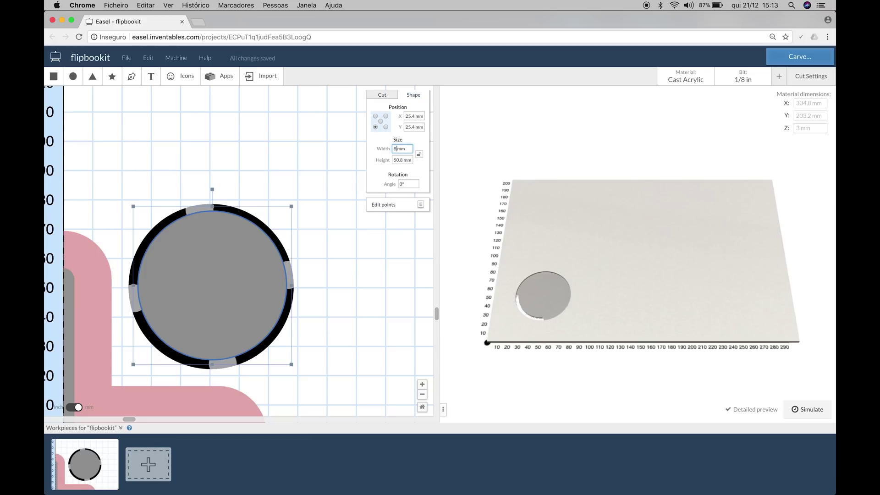
pyautogui.press('Tab')
pyautogui.write('8')
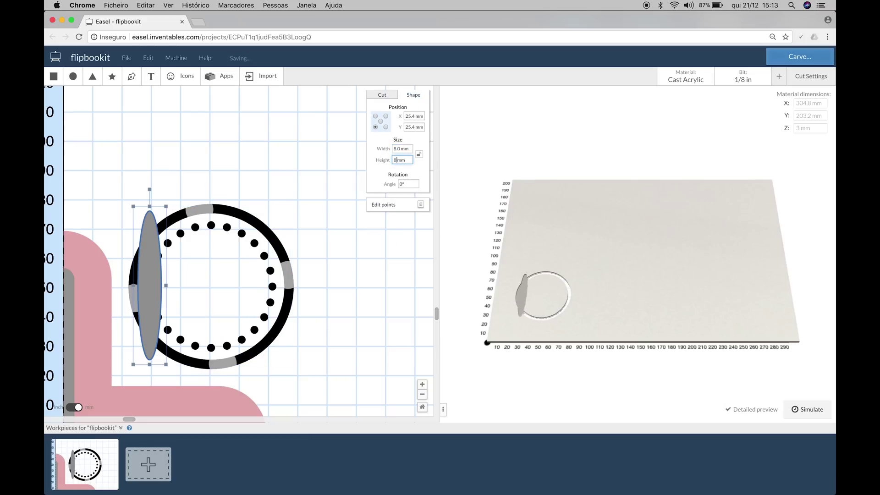
pyautogui.press('Return')
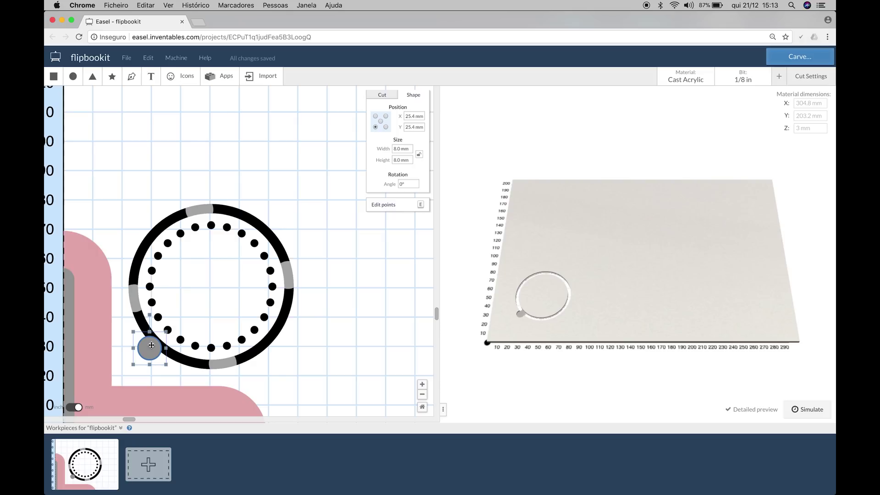
pyautogui.moveTo(210, 287); pyautogui.dragTo(225, 268)
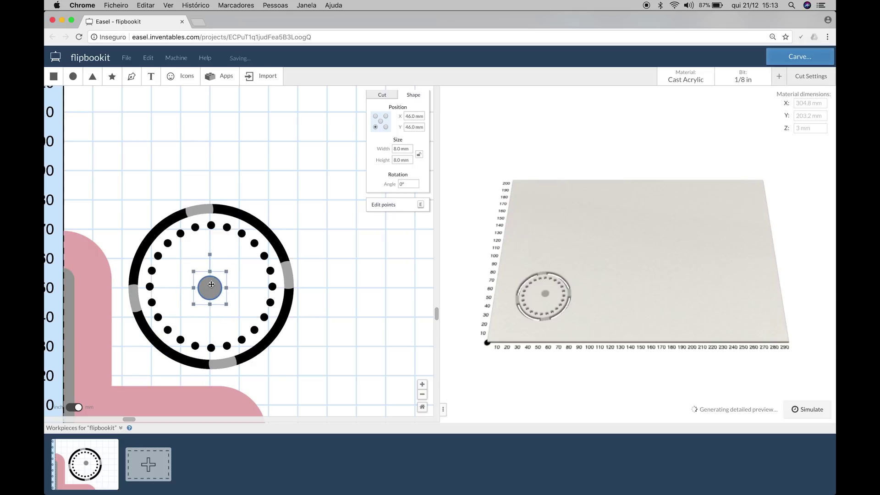
pyautogui.keyDown('shift'); pyautogui.click(268, 236); pyautogui.keyUp('shift')
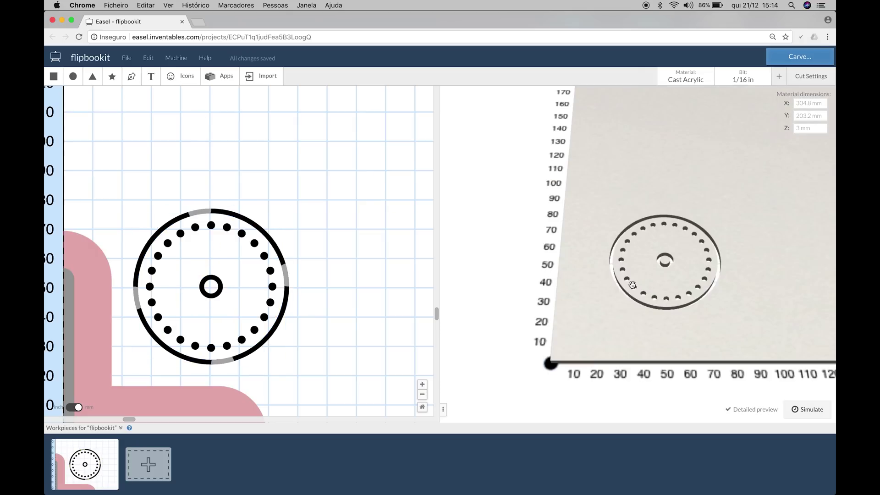
pyautogui.scroll(5, 638, 275)
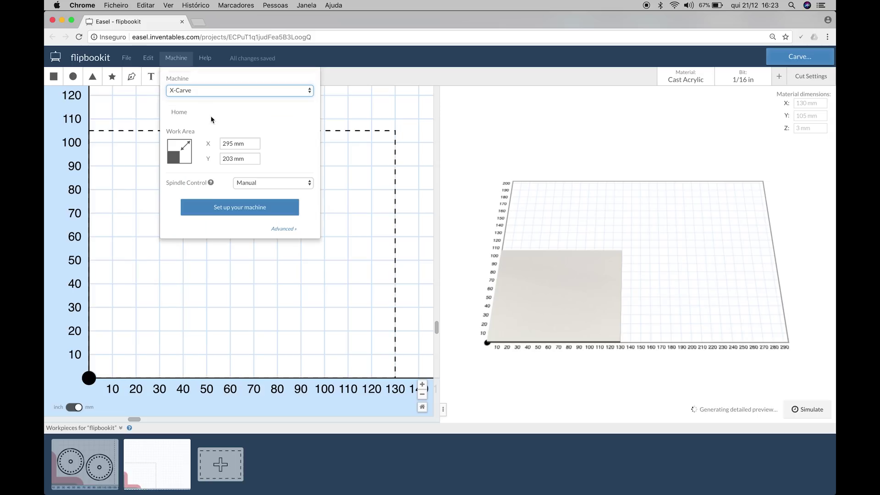
pyautogui.write('760')
# - Apply a 760 mm work area and select the 1/8 in straight bit
pyautogui.press('Tab')
pyautogui.write('760')
pyautogui.click(222, 268)
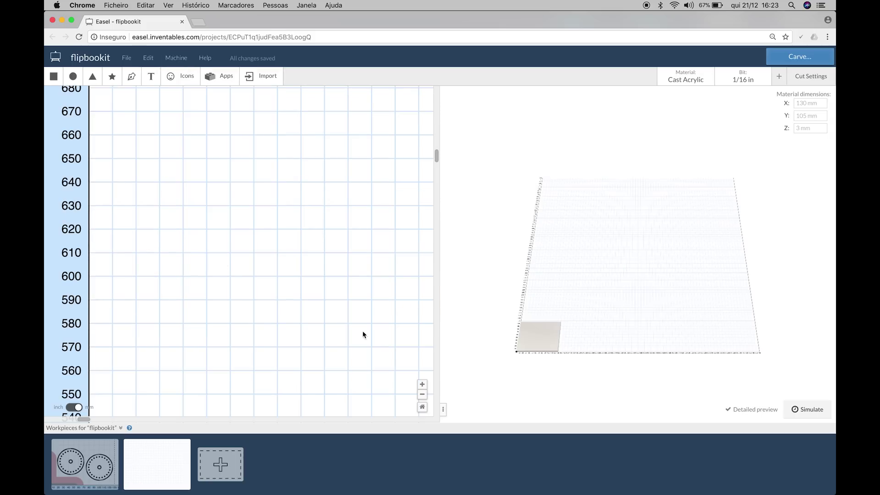
pyautogui.scroll(-5, 420, 393)
pyautogui.scroll(-5, 377, 346)
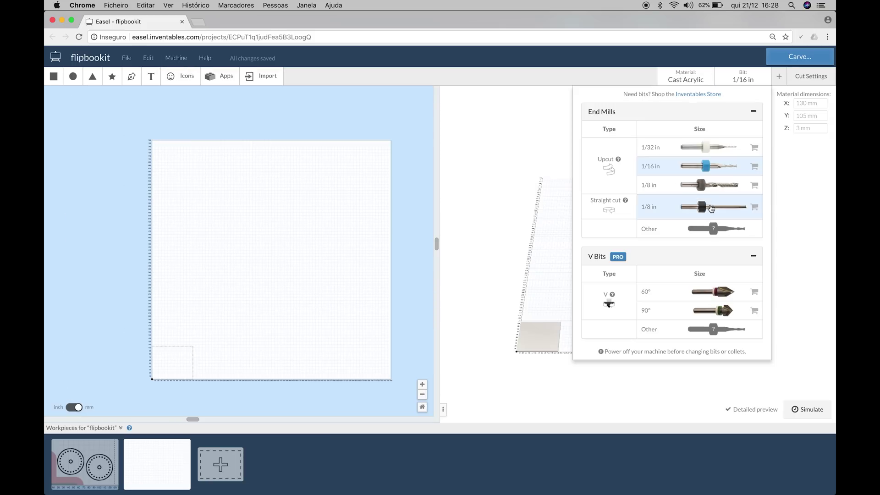
pyautogui.click(710, 207)
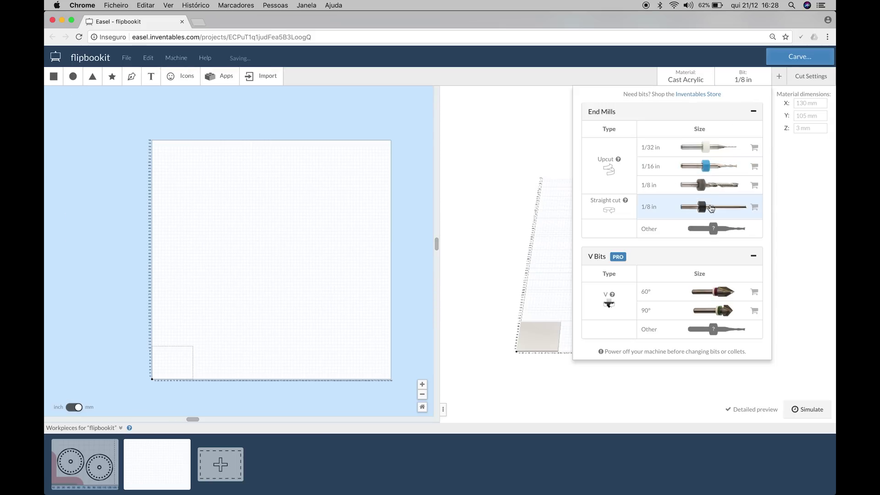
# - Set the stock to 400 × 400 × 8 mm MDF and launch Box Maker
pyautogui.click(674, 79)
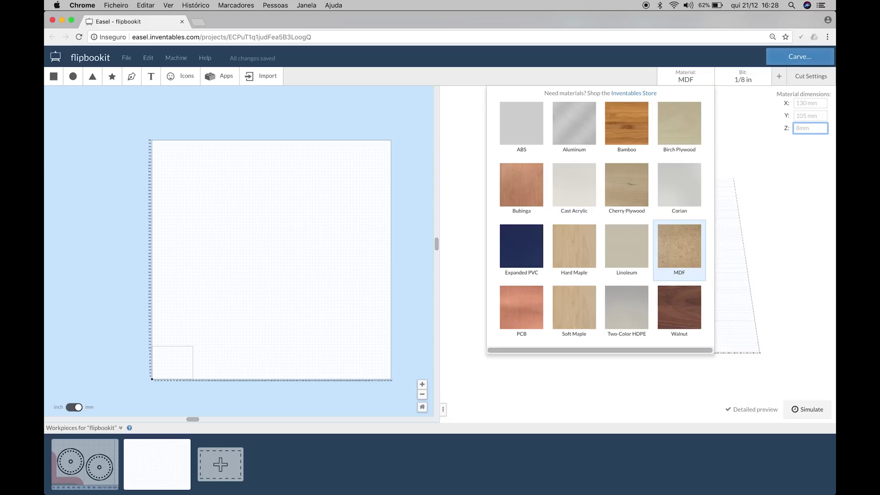
pyautogui.click(678, 246)
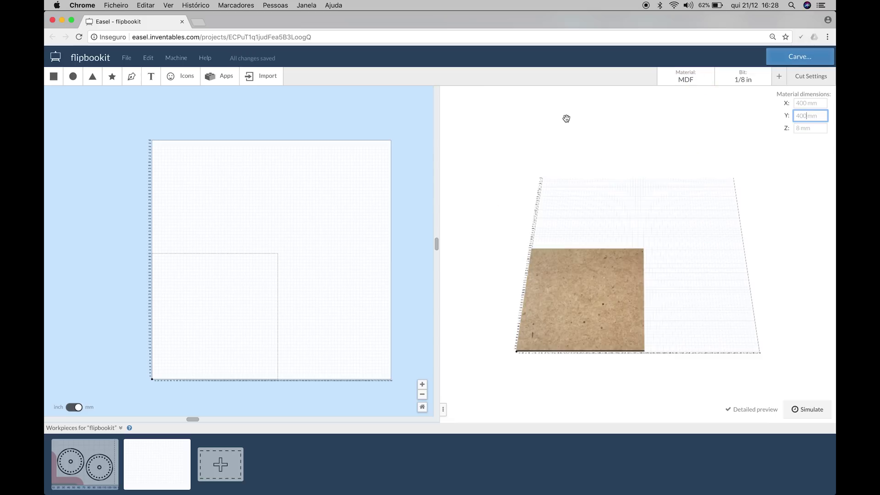
pyautogui.click(222, 83)
pyautogui.click(519, 157)
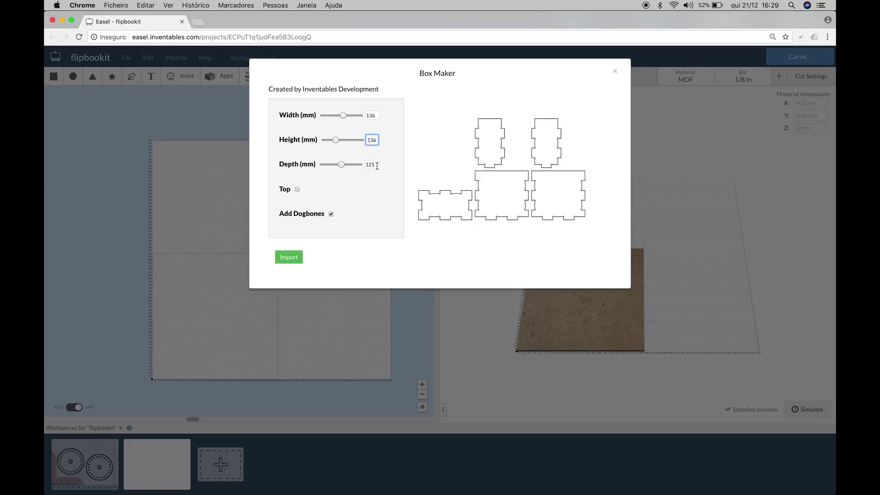
# - Import the box panels, add a rod-hole circle, and give the crank 5 mm corners
pyautogui.click(291, 260)
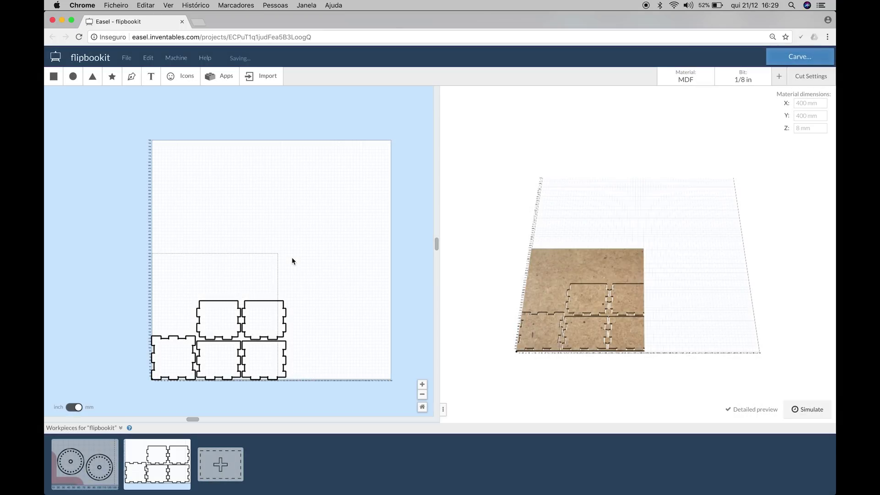
pyautogui.scroll(5, 331, 320)
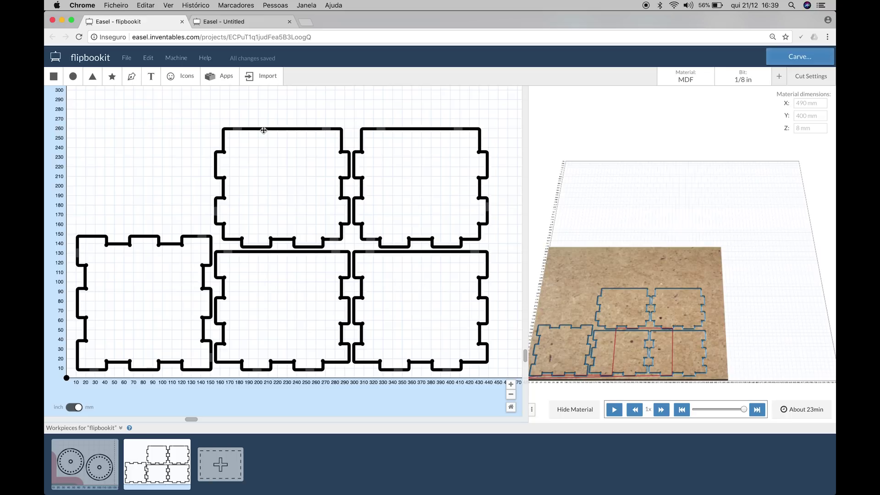
pyautogui.click(73, 76)
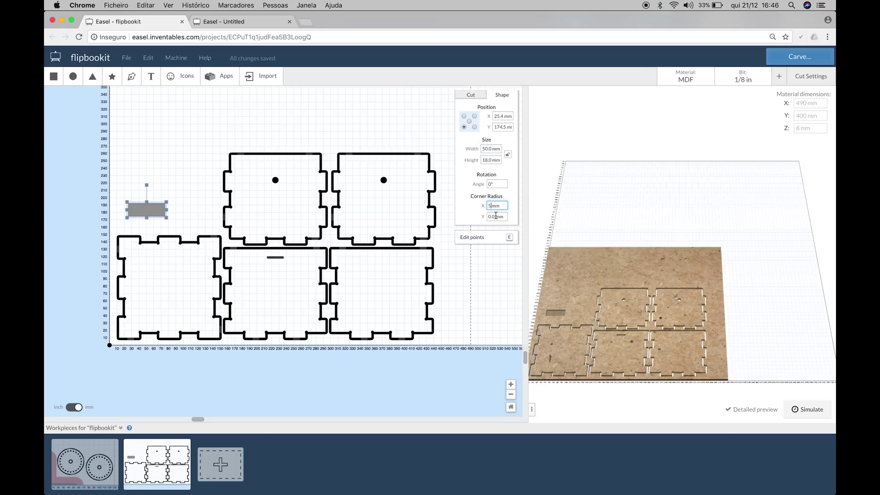
pyautogui.press('Return')
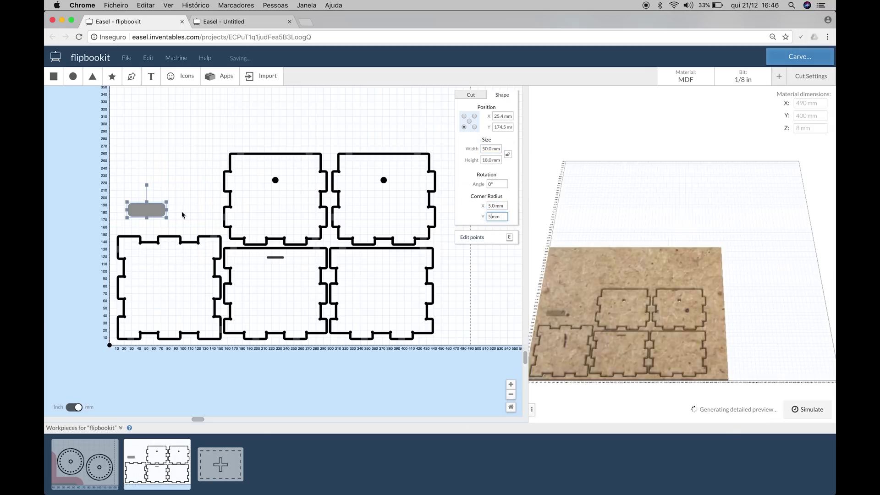
pyautogui.scroll(5, 232, 225)
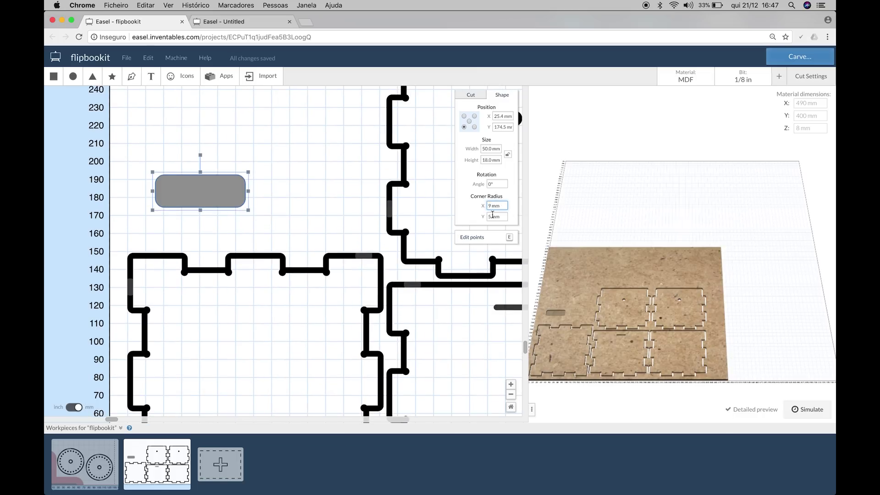